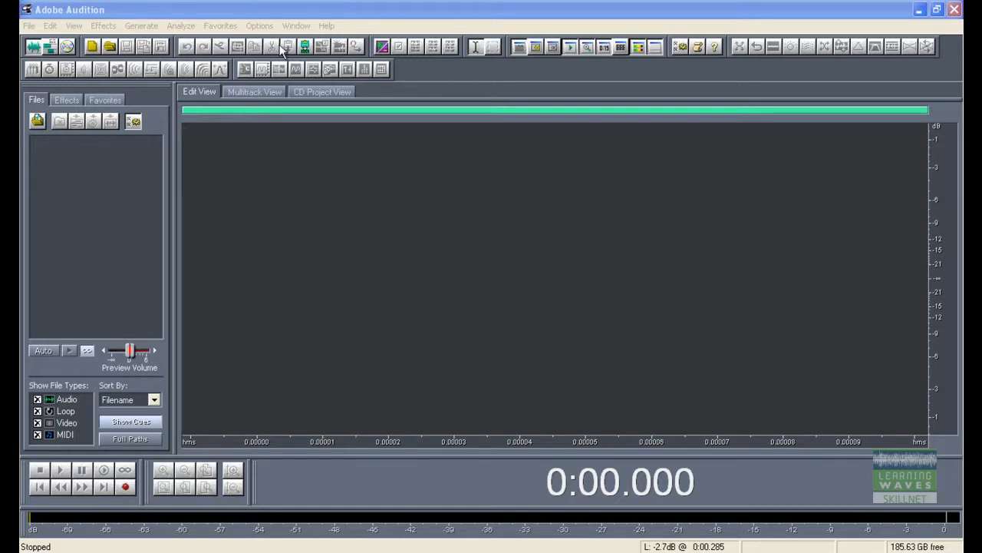
- Check in Device Properties that USB Audio CODEC is the device for both Wave Out and Wave In, and accept
click(259, 25)
click(258, 25)
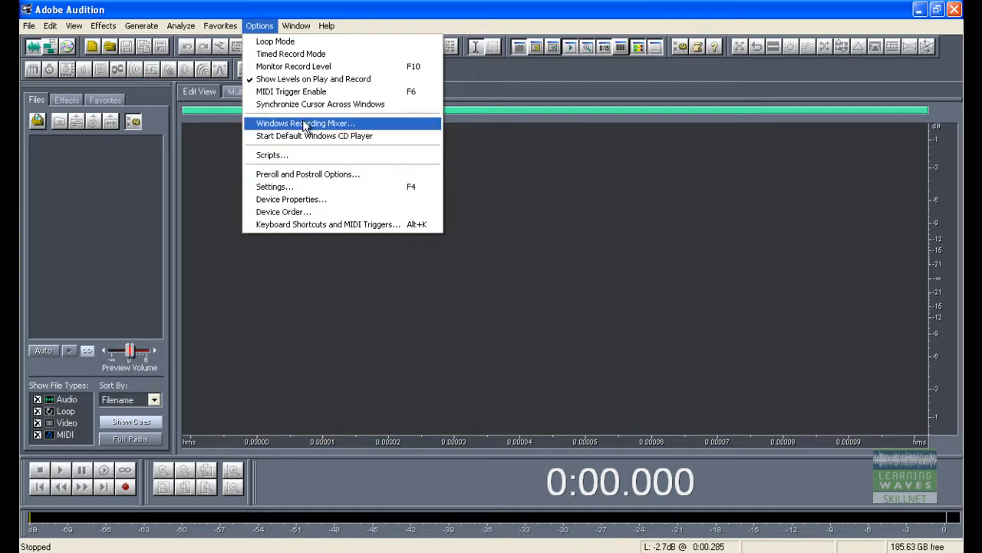
click(302, 197)
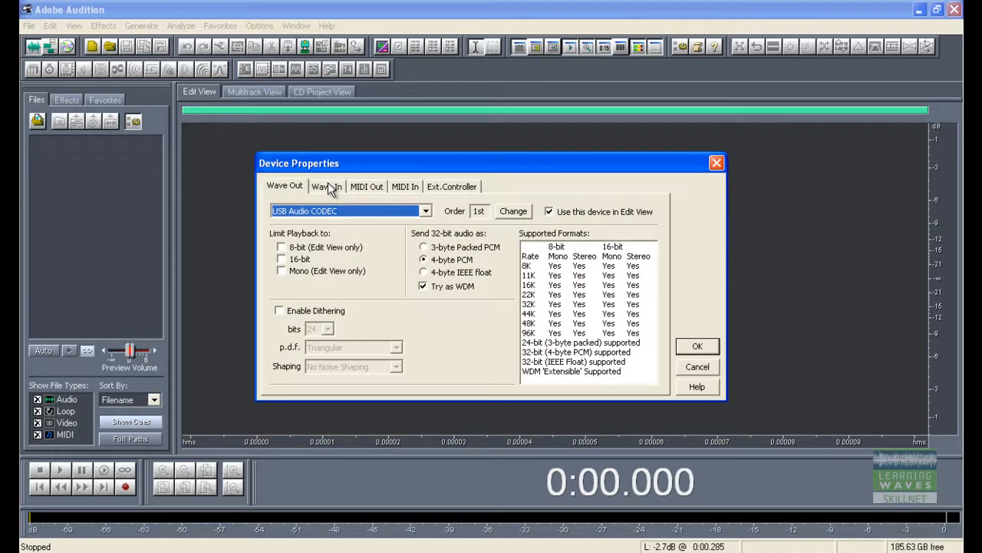
click(328, 186)
click(292, 185)
click(327, 187)
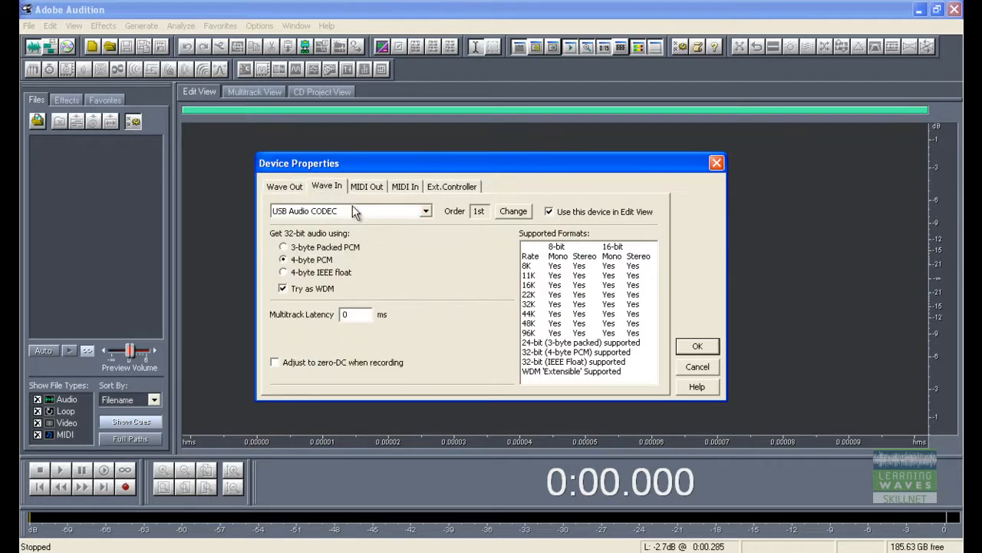
click(426, 212)
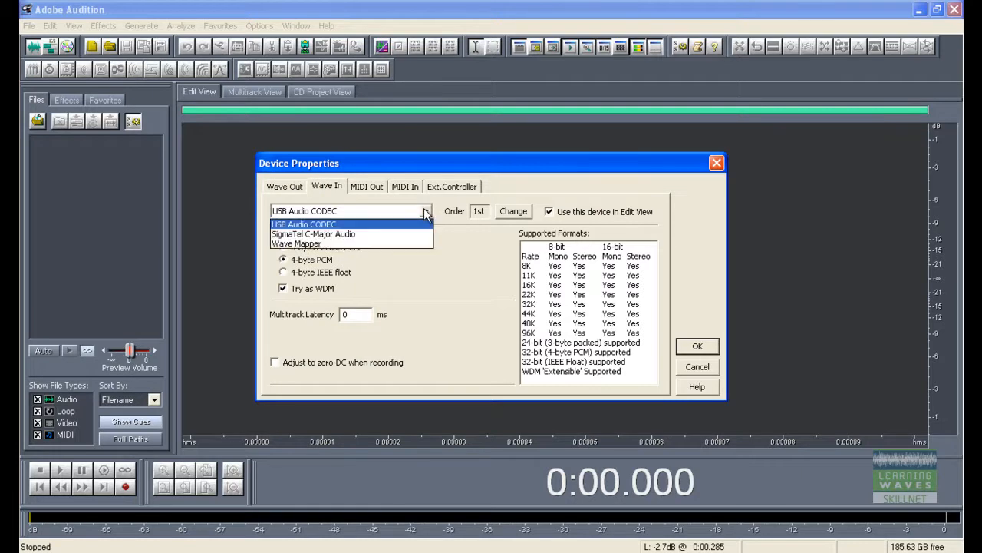
click(404, 205)
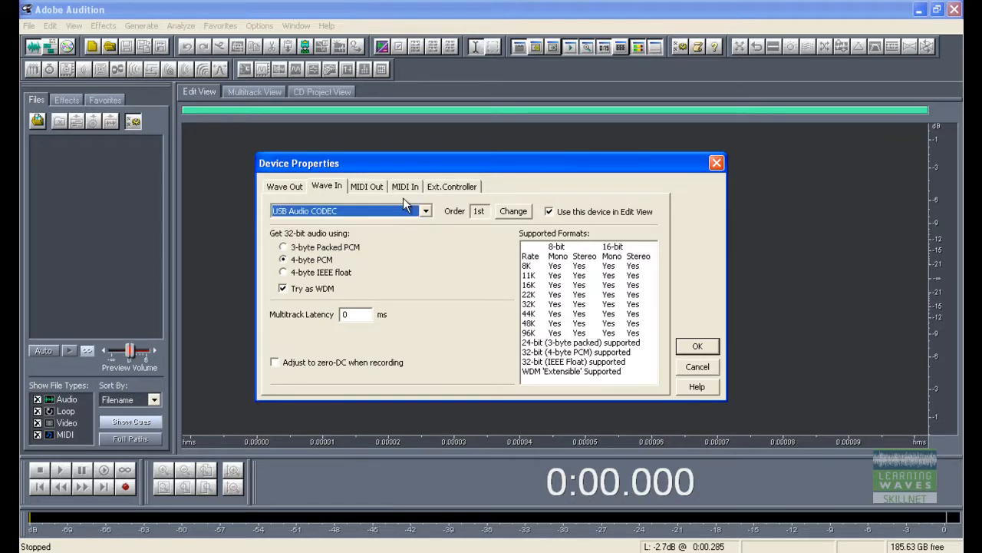
click(281, 190)
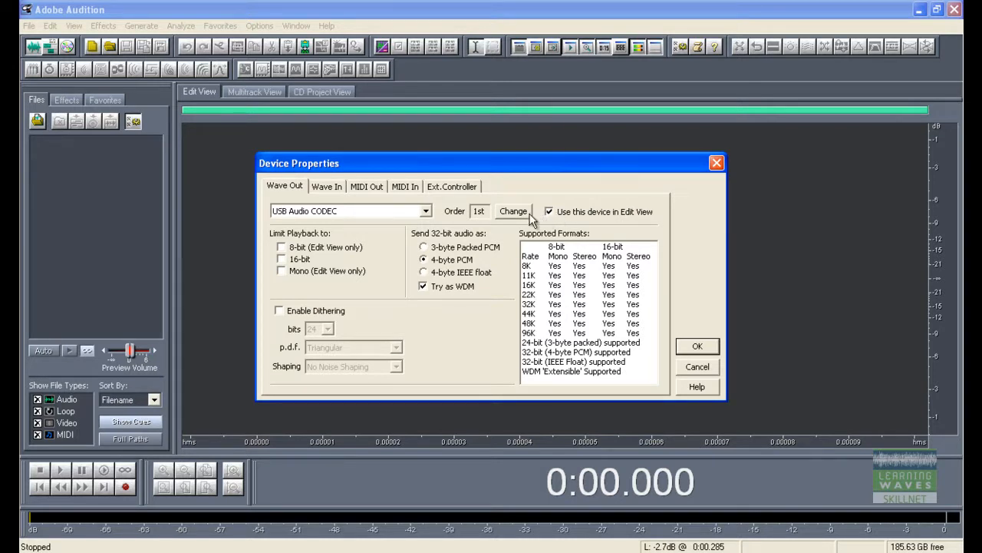
click(322, 187)
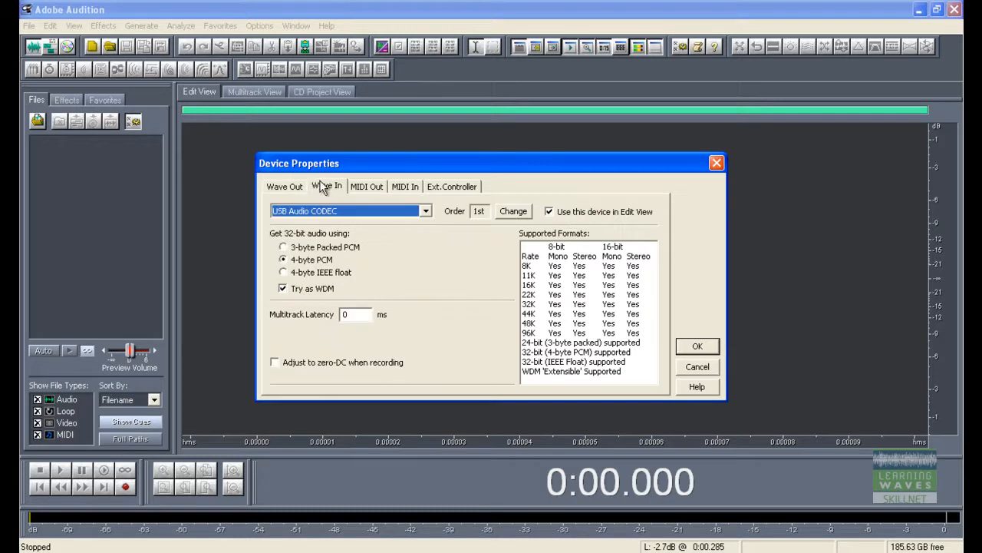
click(695, 346)
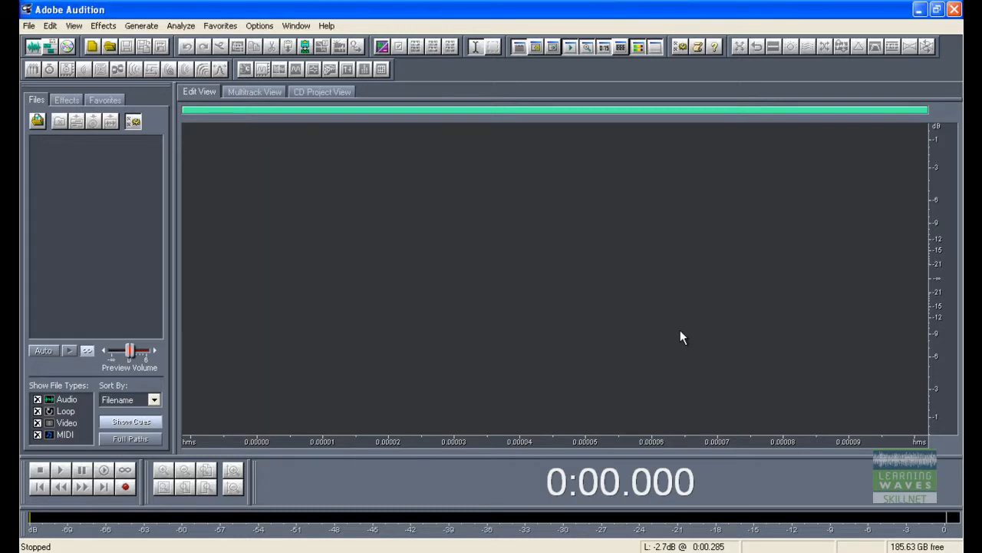
- Examine the playback and recording device preference lists in Device Order
click(259, 26)
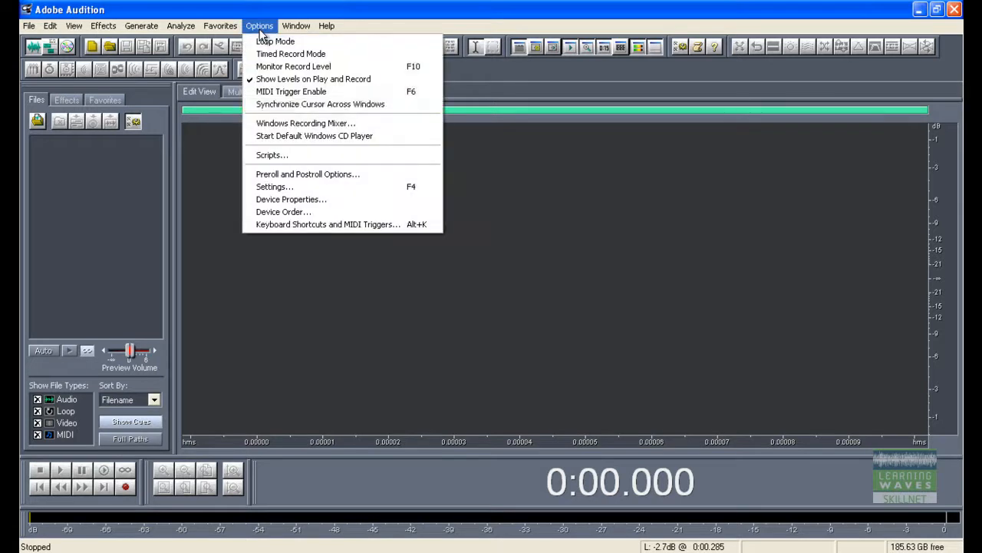
click(320, 210)
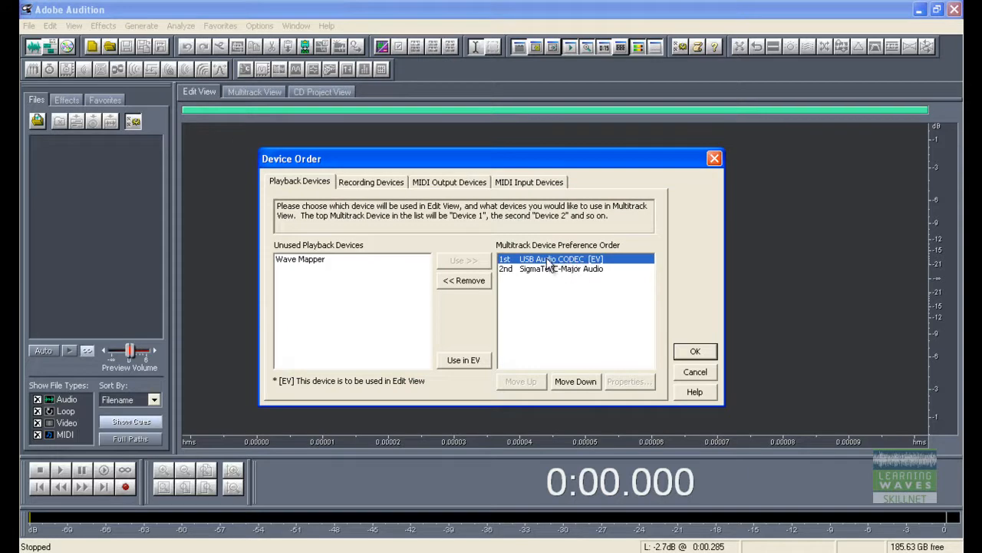
click(372, 184)
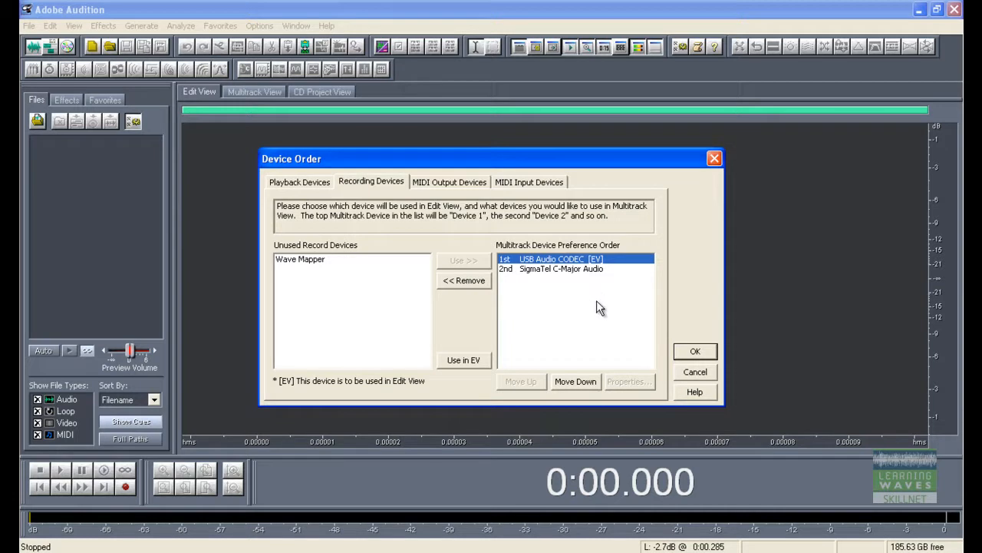
- Try SigmaTel C-Major Audio as the first recording device, and return it to second place
click(565, 270)
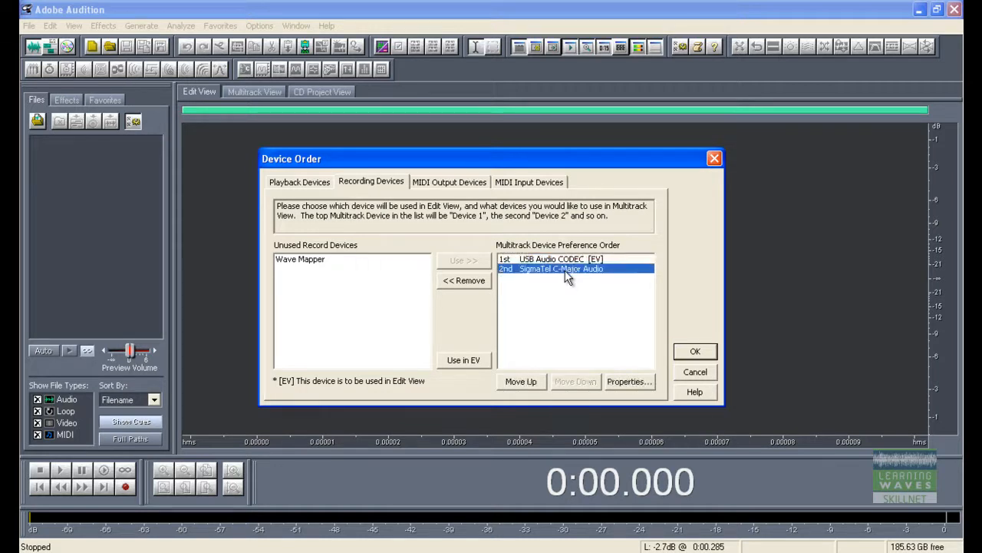
click(518, 382)
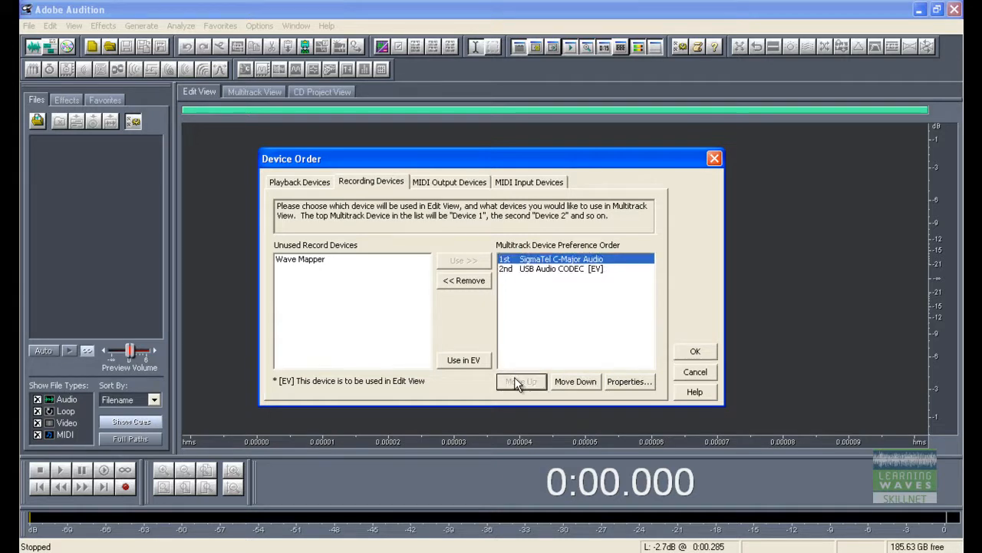
click(569, 383)
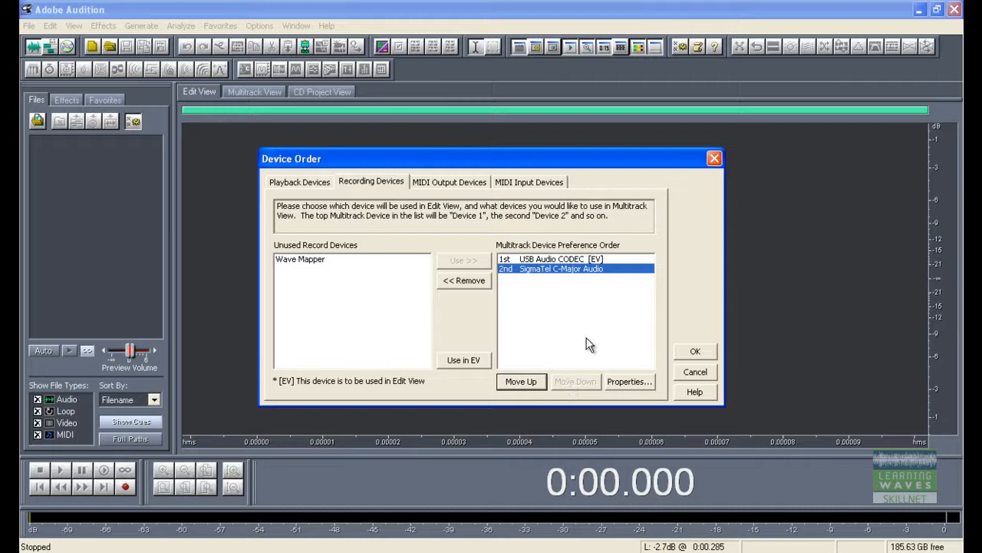
- Check that USB Audio CODEC ranks first for recording and playback, and accept the device order
click(555, 260)
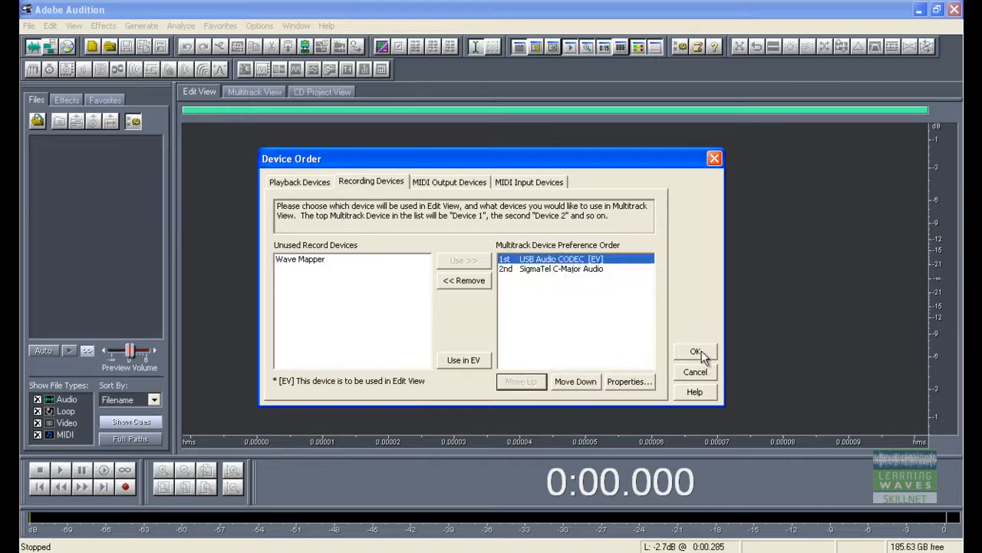
click(311, 186)
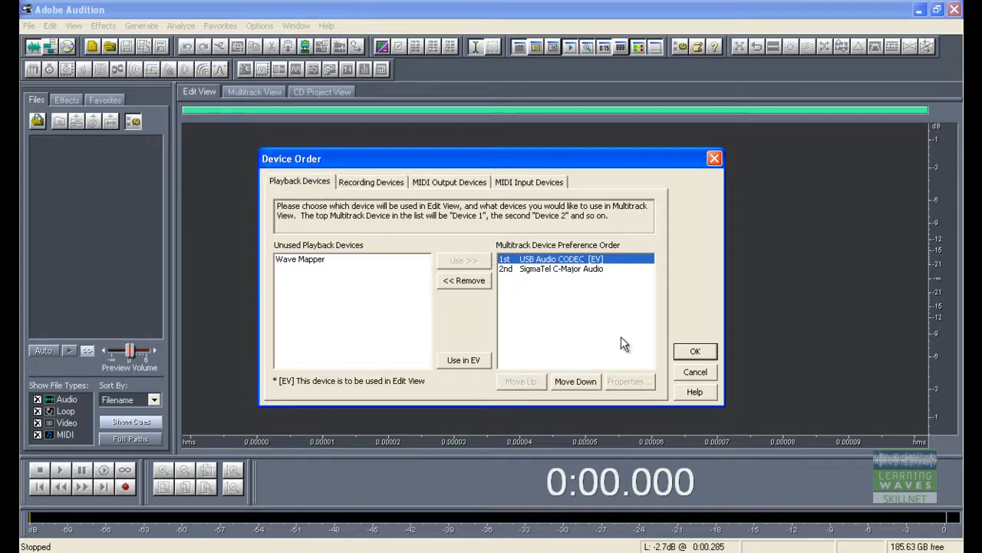
click(681, 355)
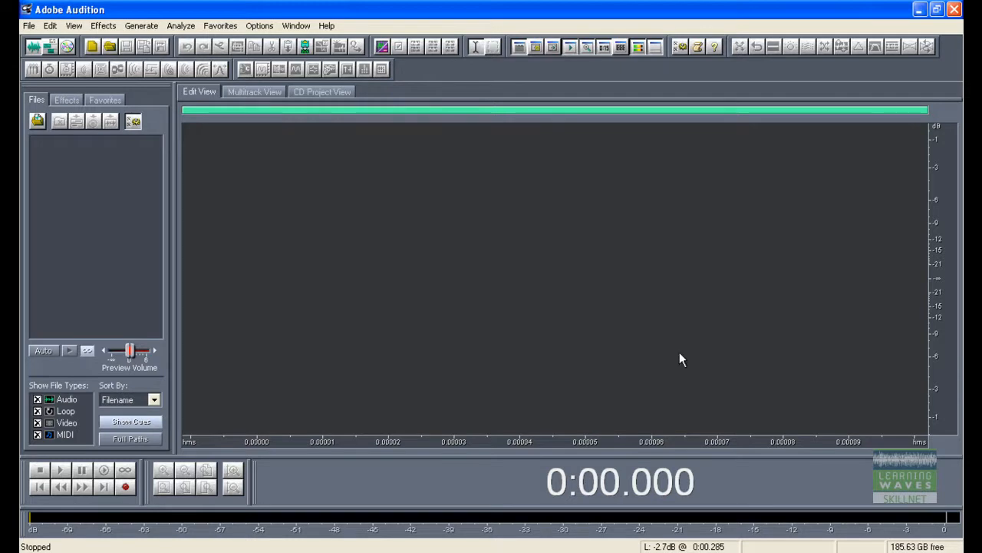
- Make sure Save Peak Cache Files is turned off in the Display settings and accept the settings
click(261, 26)
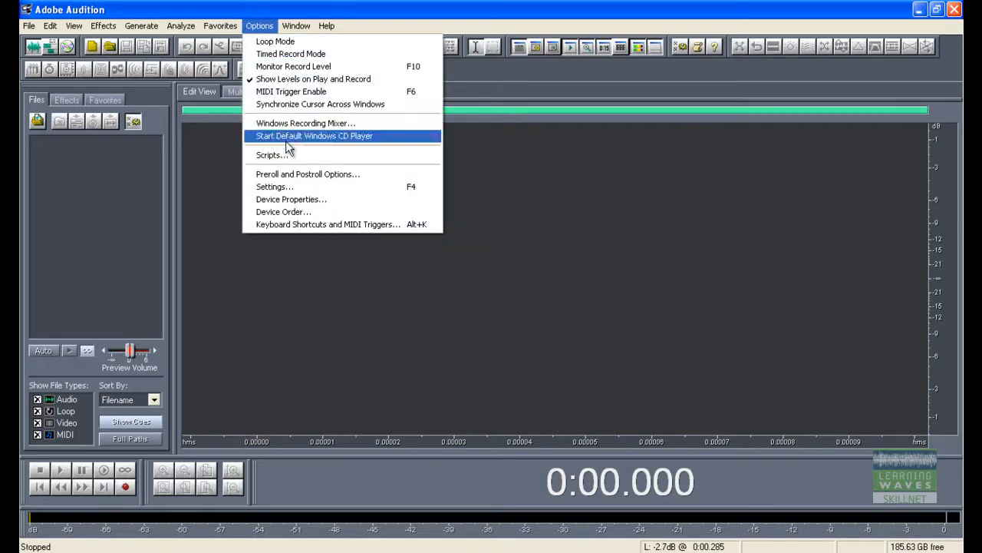
click(310, 188)
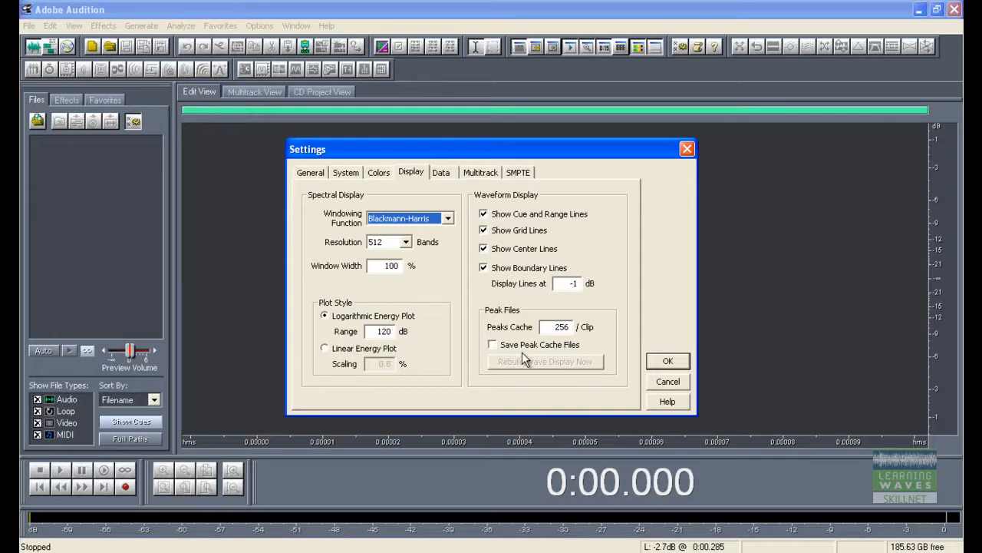
click(496, 350)
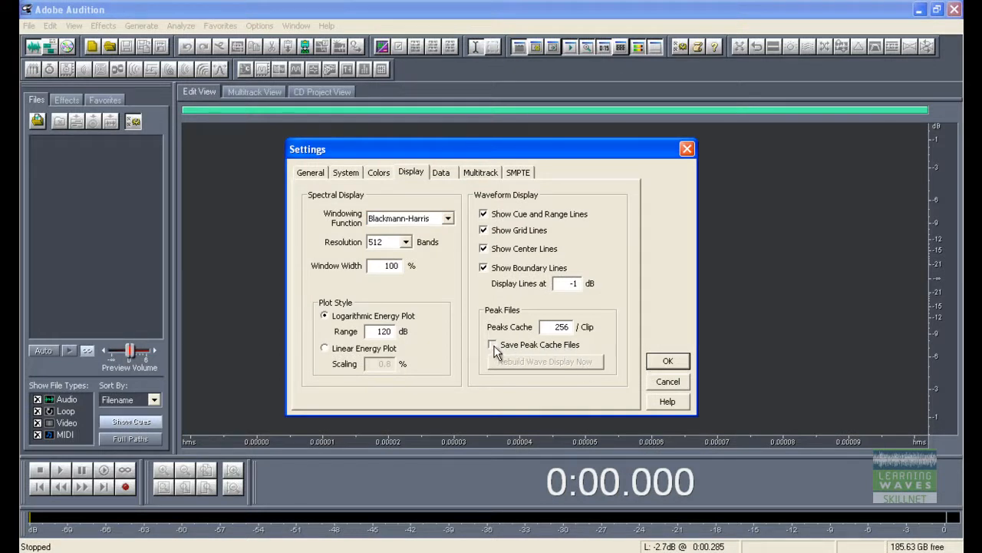
click(495, 350)
click(666, 361)
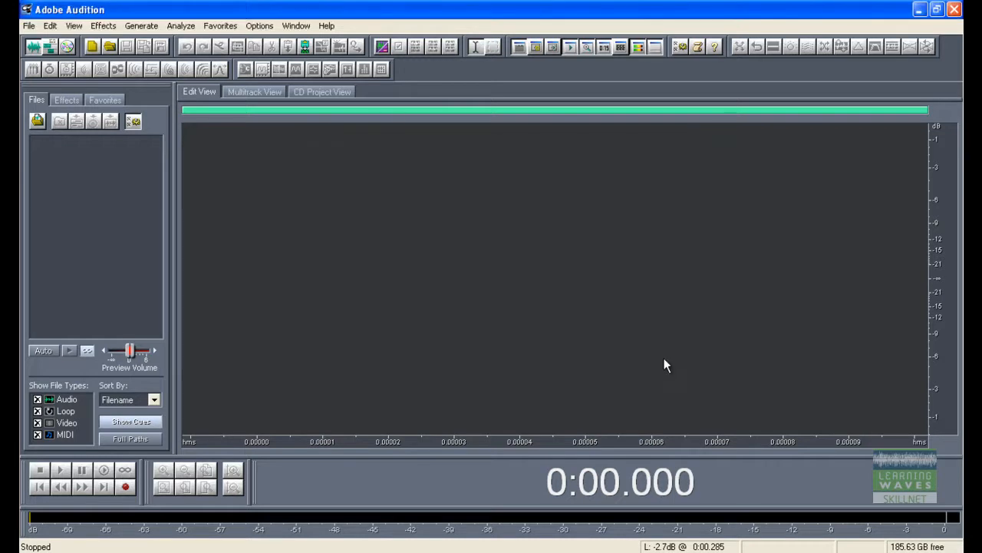
- Open the Windows Recording Mixer's properties and switch the USB Audio CODEC volume controls to Recording
click(255, 28)
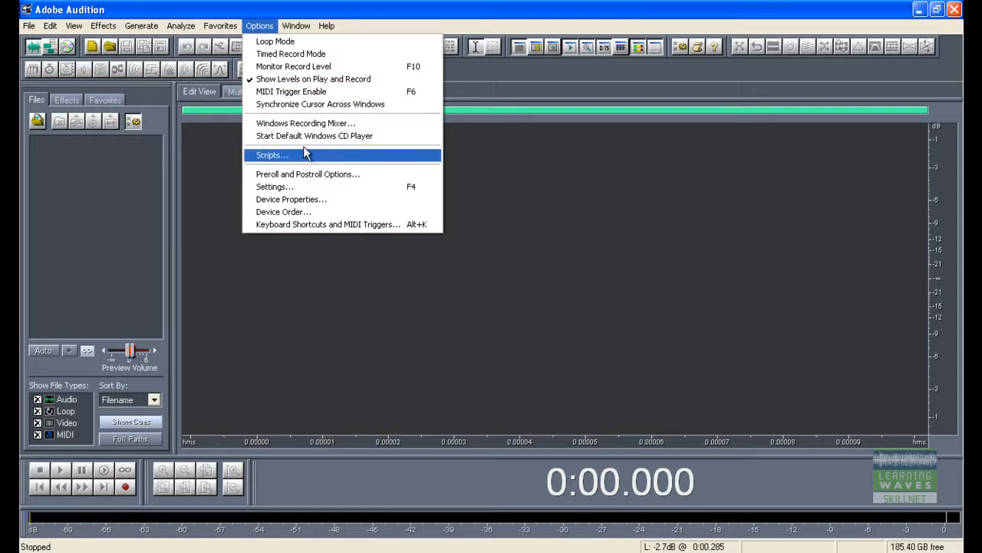
click(305, 127)
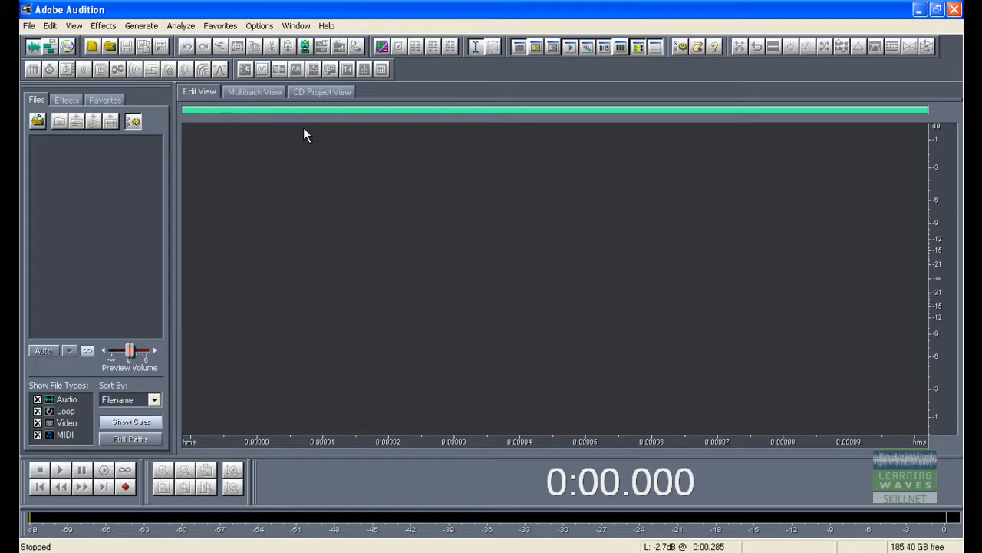
click(307, 132)
click(310, 148)
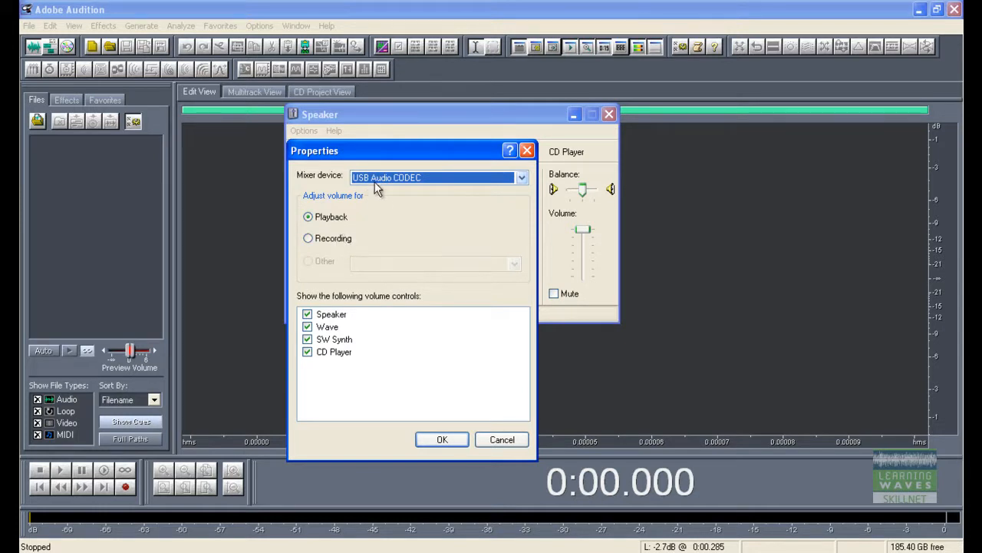
click(335, 242)
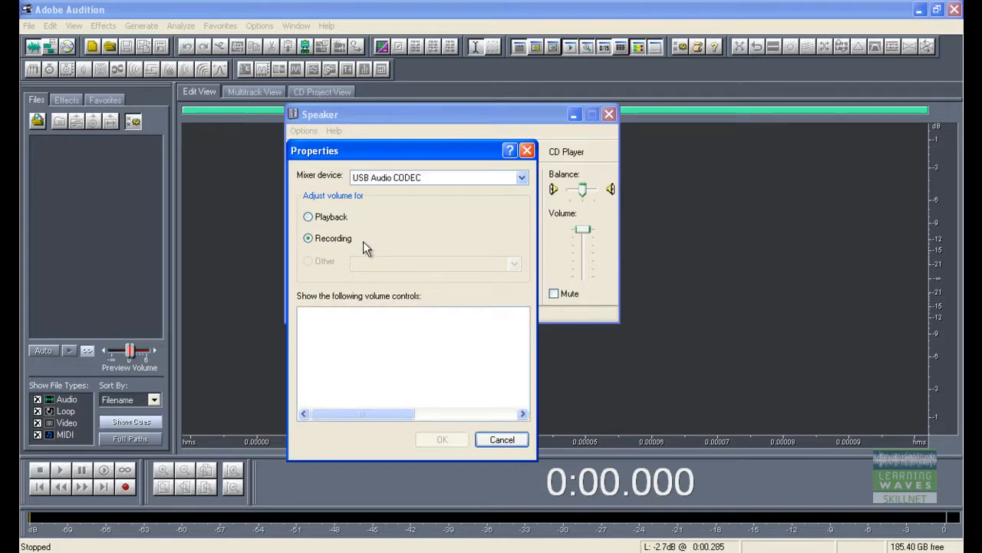